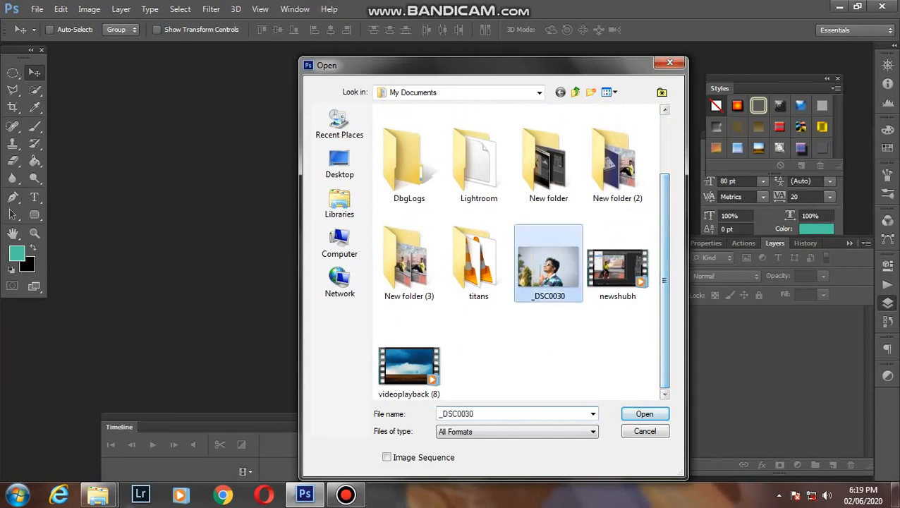
# Step: Open the _DSC0030 photo, enlarge its document window and show the whole image at 25% zoom
pyautogui.click(644, 414)
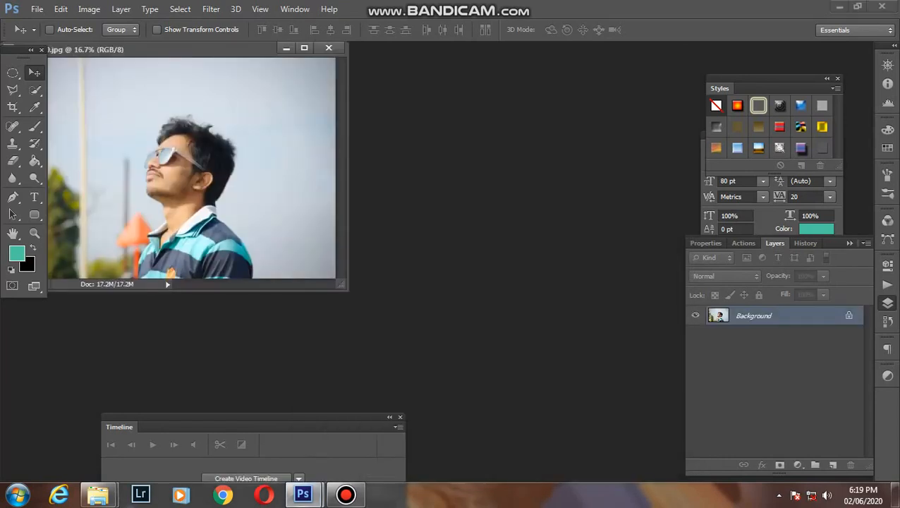
pyautogui.moveTo(347, 290); pyautogui.dragTo(535, 414)
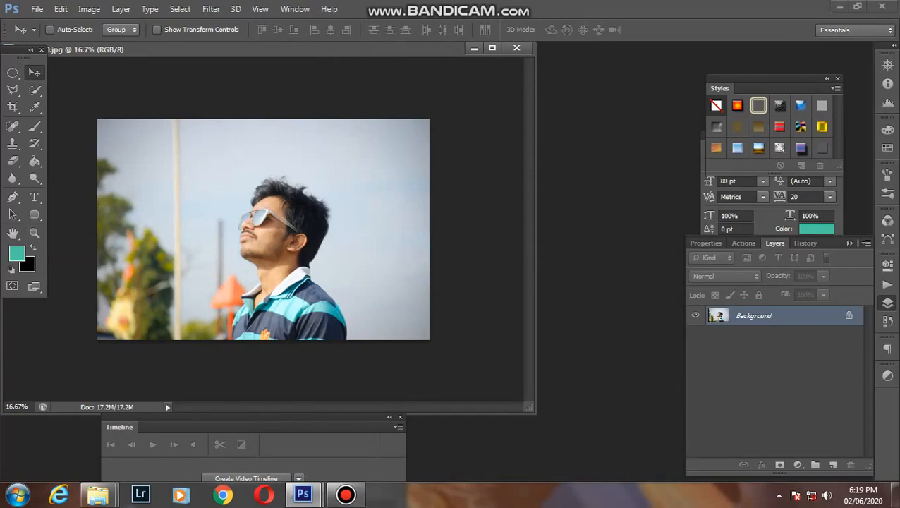
pyautogui.hotkey('ctrl', '+')
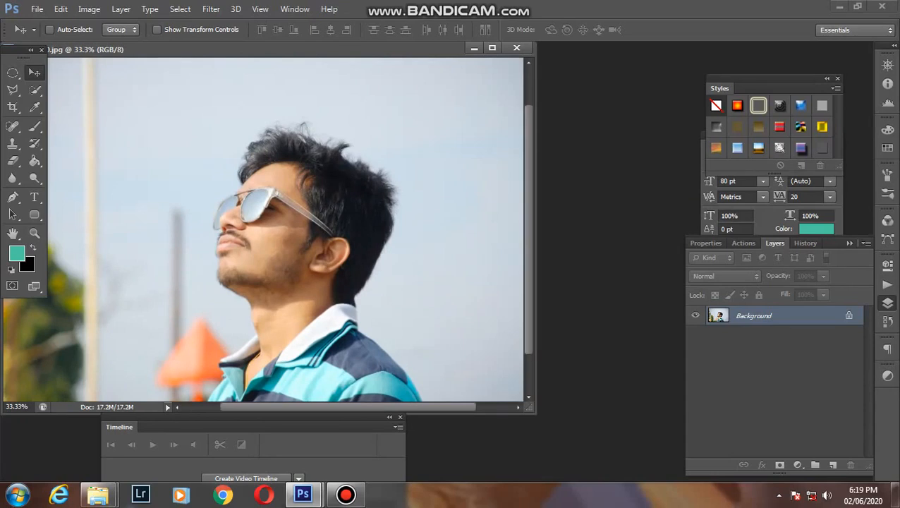
pyautogui.hotkey('ctrl', '-')
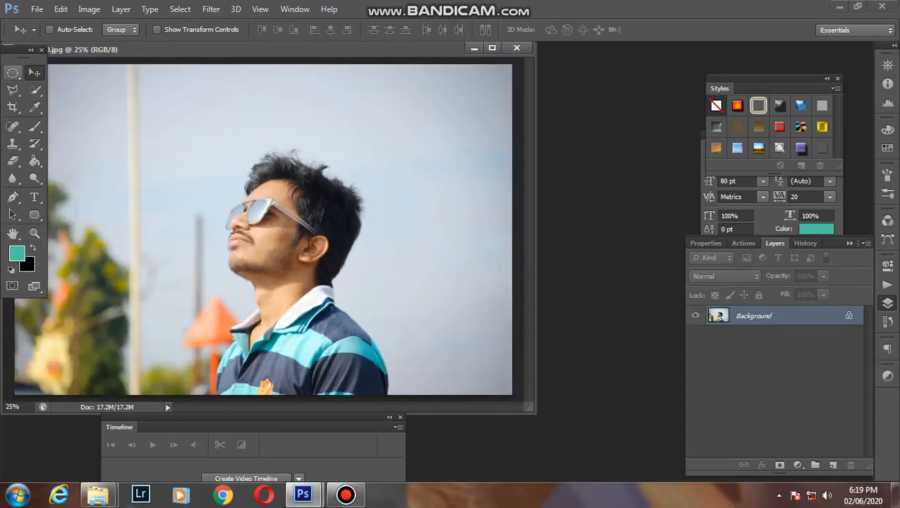
# Step: Select the man's head, neck and striped shirt with the Quick Selection tool
pyautogui.click(35, 90)
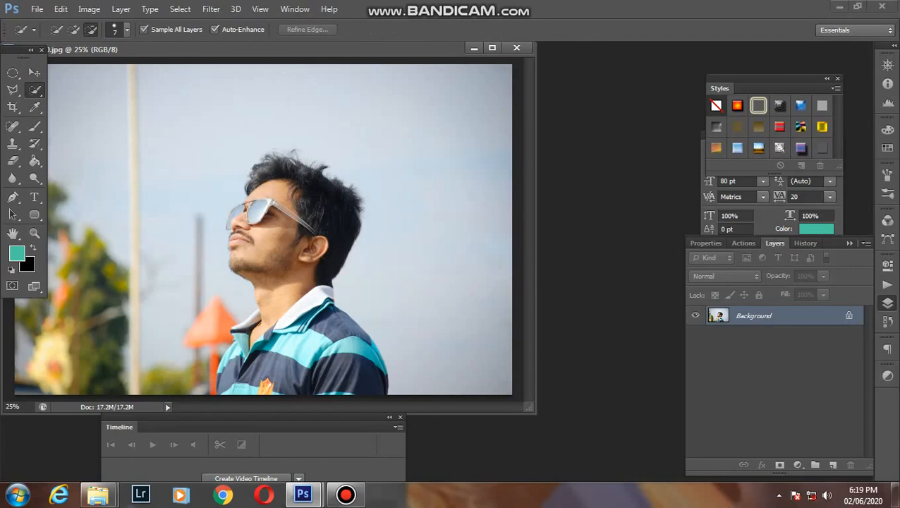
pyautogui.moveTo(258, 179)
pyautogui.mouseDown()
pyautogui.moveTo(286, 217)
pyautogui.moveTo(285, 311)
pyautogui.moveTo(302, 316)
pyautogui.moveTo(330, 373)
pyautogui.mouseUp()
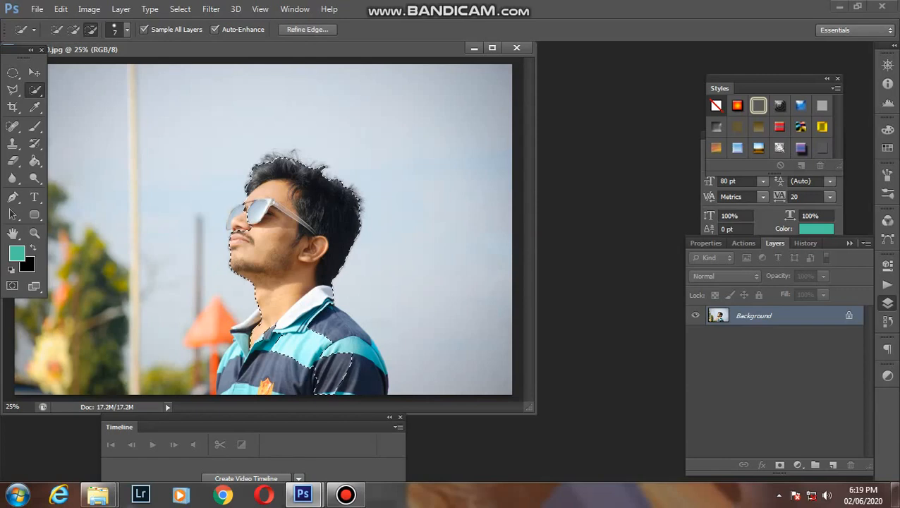
pyautogui.moveTo(341, 330); pyautogui.dragTo(358, 371)
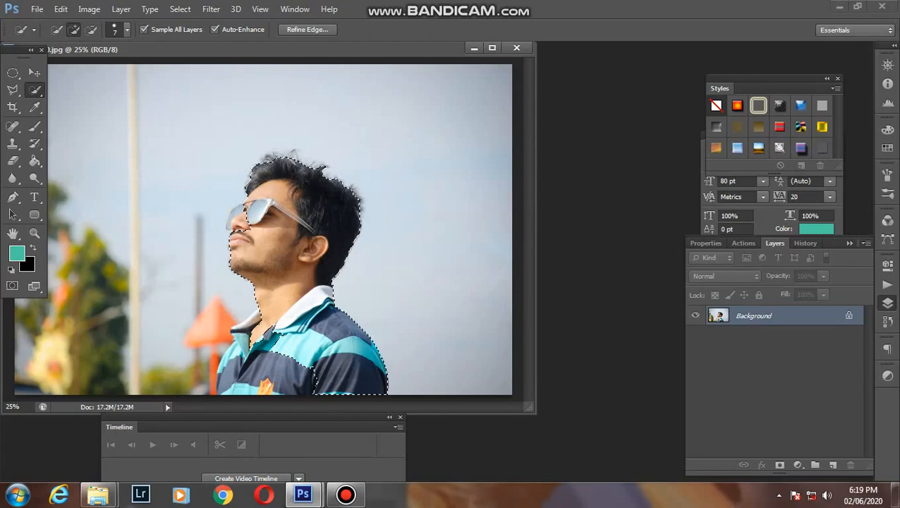
pyautogui.moveTo(300, 371); pyautogui.dragTo(232, 370)
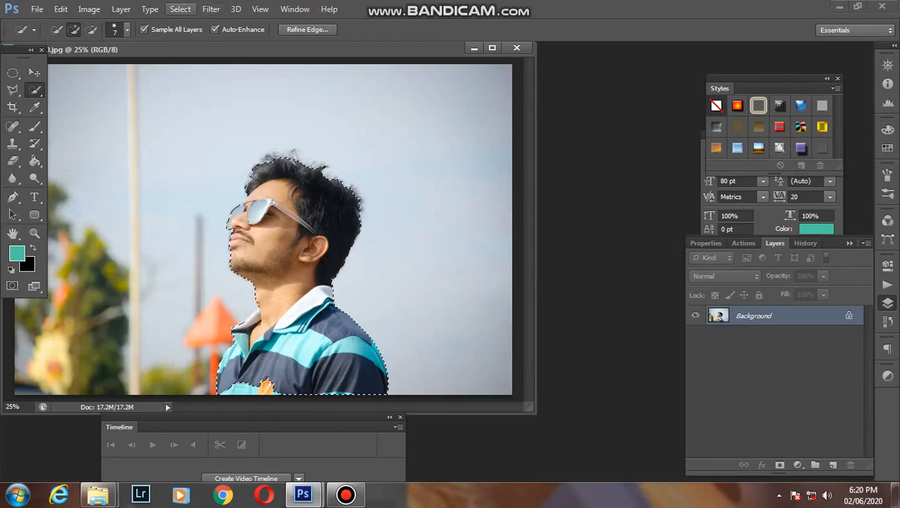
# Step: Open the Filter Gallery for the selected man
pyautogui.click(180, 8)
pyautogui.moveTo(211, 9)
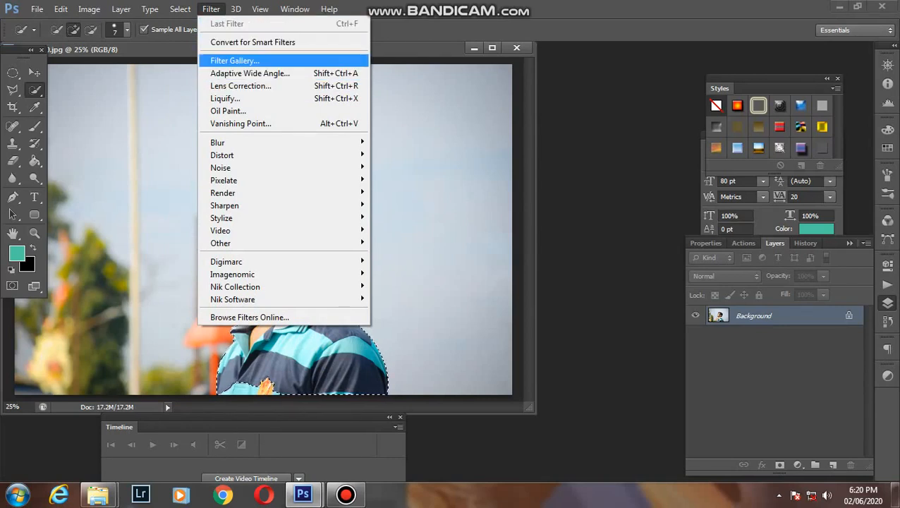
pyautogui.click(235, 61)
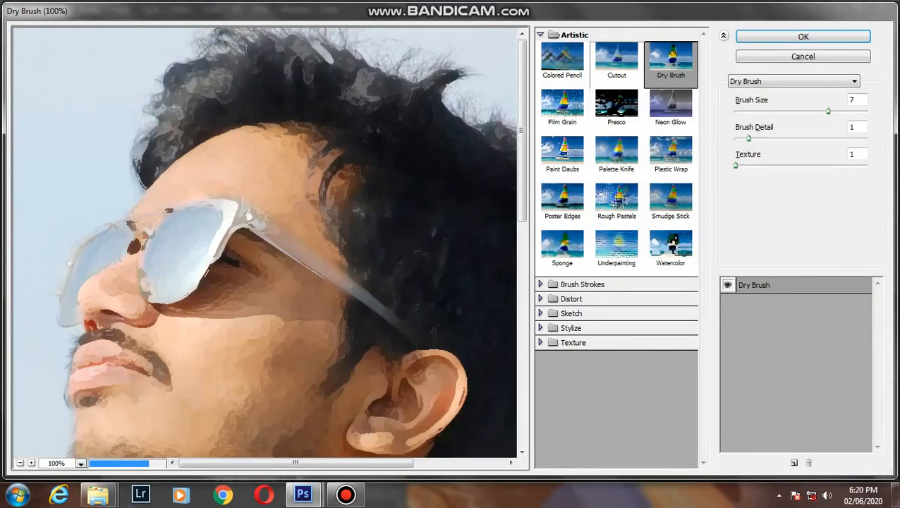
# Step: Compare the gallery's artistic effects on the portrait, including Paint Daubs, Poster Edges, Palette Knife and Dry Brush
pyautogui.click(616, 60)
pyautogui.click(670, 60)
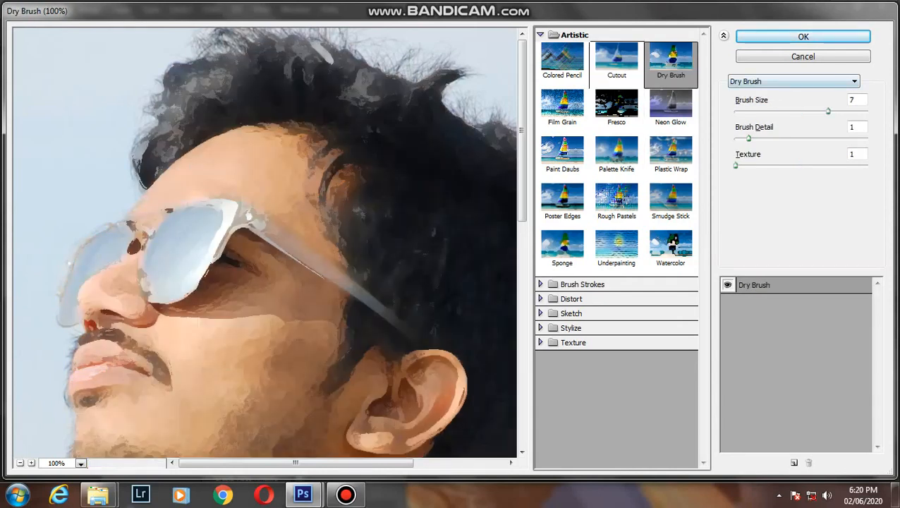
pyautogui.click(562, 154)
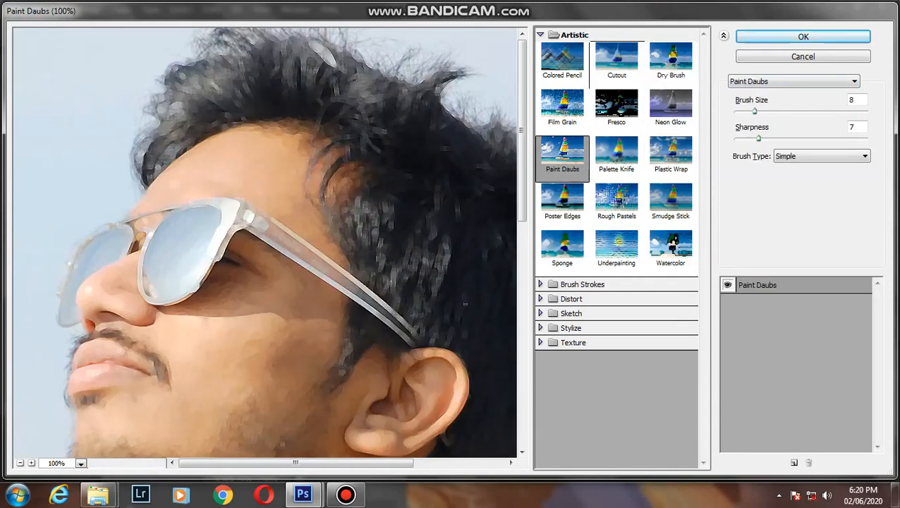
pyautogui.click(562, 201)
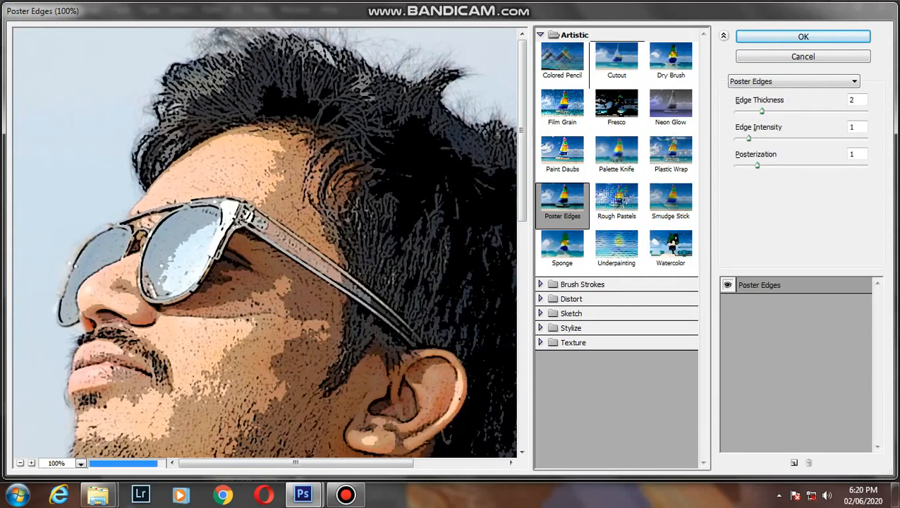
pyautogui.click(562, 154)
pyautogui.click(616, 154)
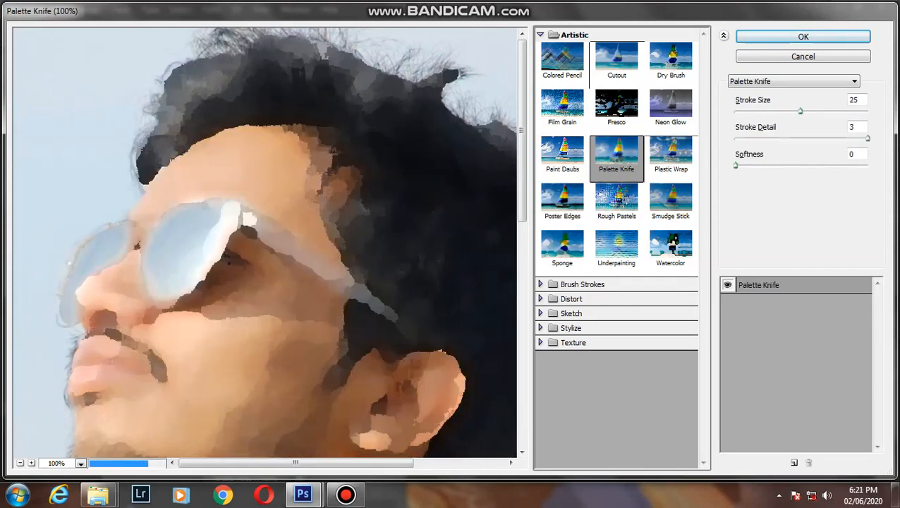
pyautogui.click(671, 153)
pyautogui.click(671, 108)
pyautogui.click(671, 60)
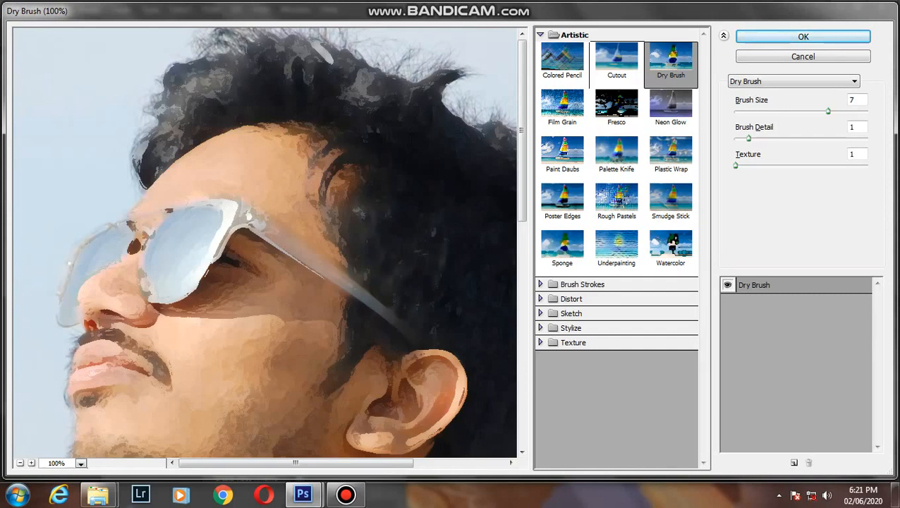
# Step: Switch to the Cutout effect at 50% preview and set Number of Levels to 6 and Edge Simplicity to 1
pyautogui.click(80, 463)
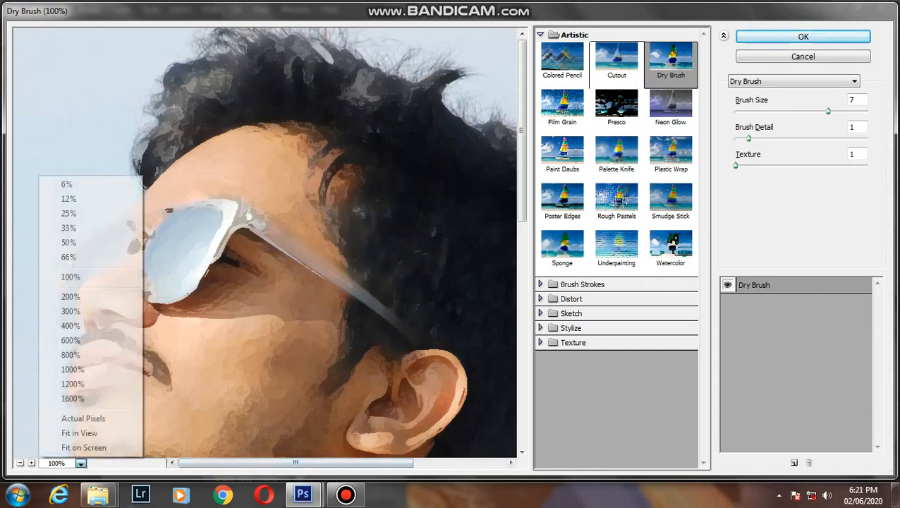
pyautogui.click(68, 213)
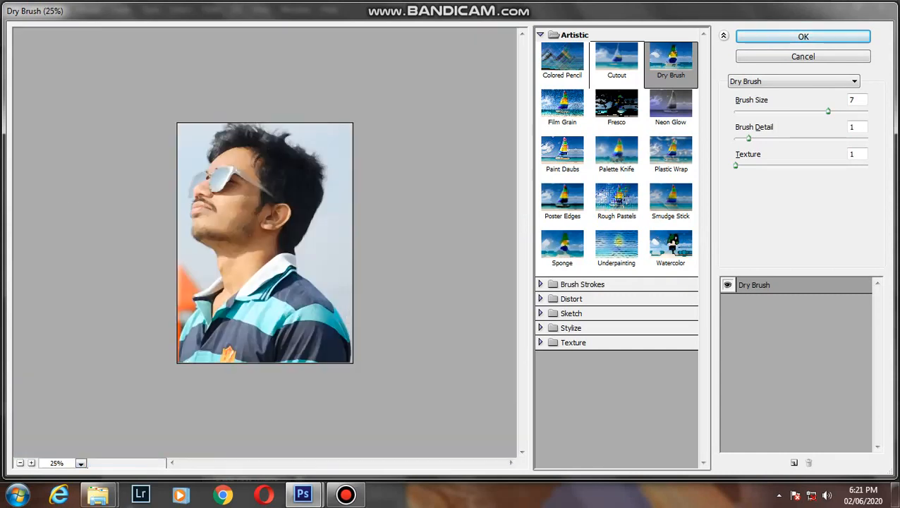
pyautogui.click(81, 463)
pyautogui.click(69, 241)
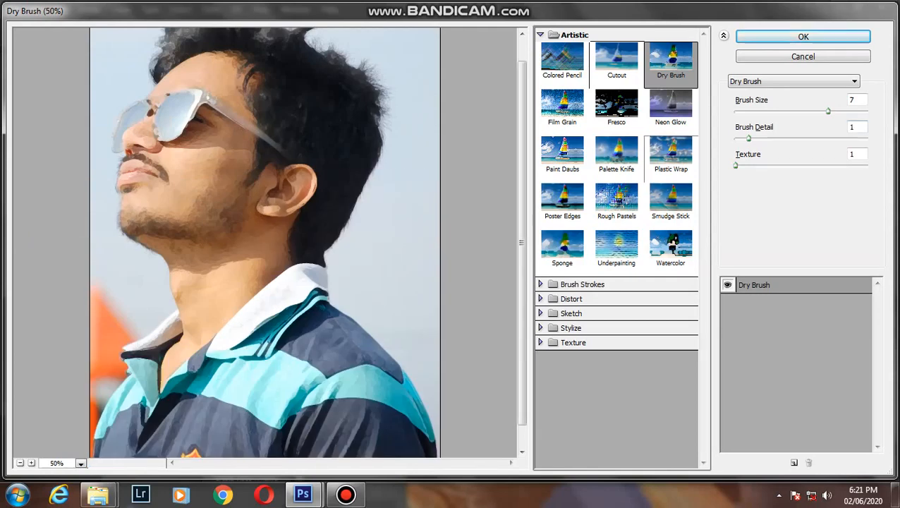
pyautogui.click(617, 60)
pyautogui.moveTo(801, 110); pyautogui.dragTo(826, 110)
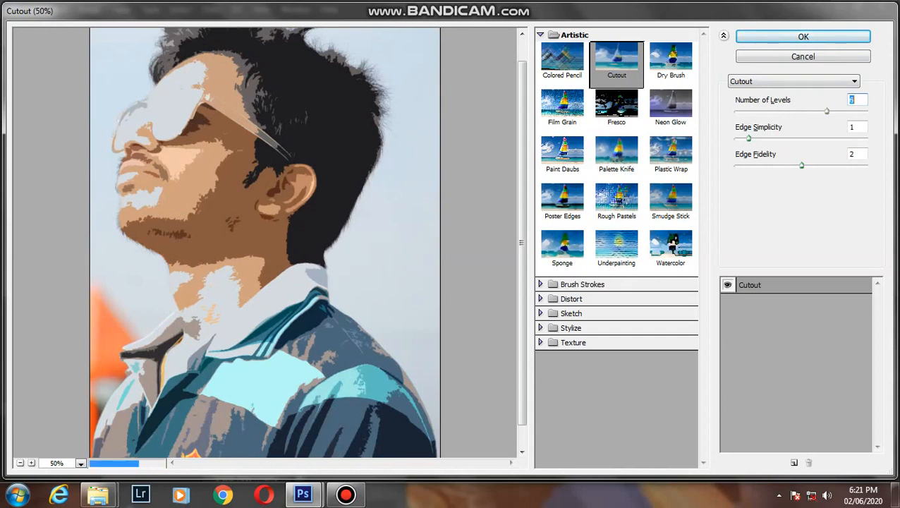
pyautogui.moveTo(748, 138)
pyautogui.mouseDown()
pyautogui.moveTo(809, 138)
pyautogui.moveTo(736, 139)
pyautogui.mouseUp()
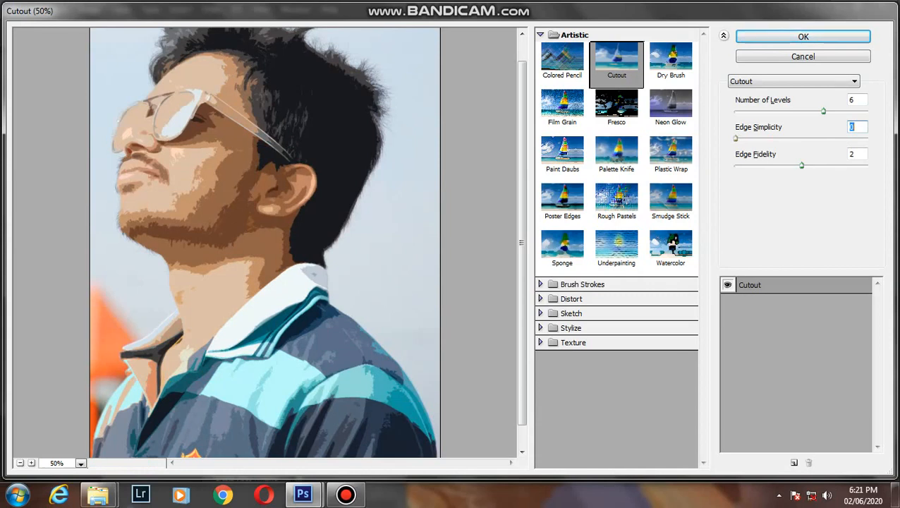
pyautogui.moveTo(801, 166); pyautogui.dragTo(830, 165)
pyautogui.click(793, 139)
pyautogui.click(746, 138)
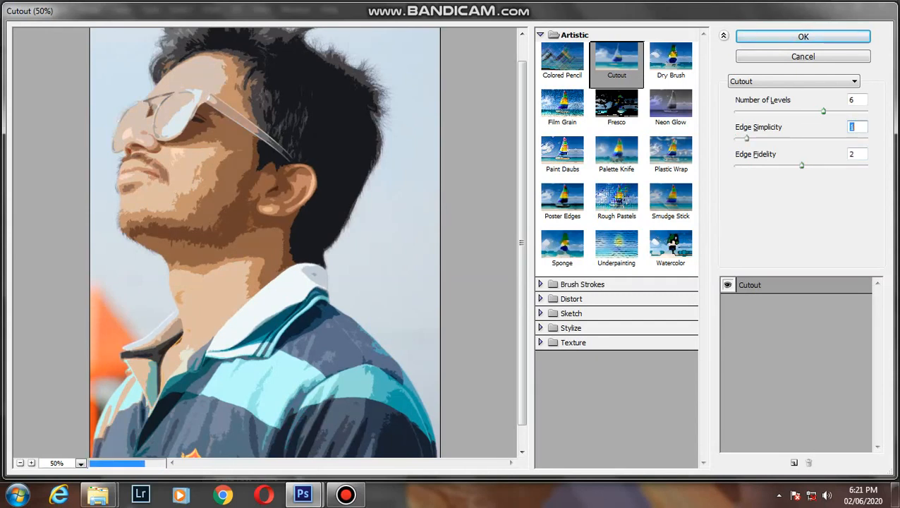
# Step: Set Cutout's Number of Levels to 5, fine-tune Edge Simplicity and Edge Fidelity, and apply the filter to the man
pyautogui.click(776, 112)
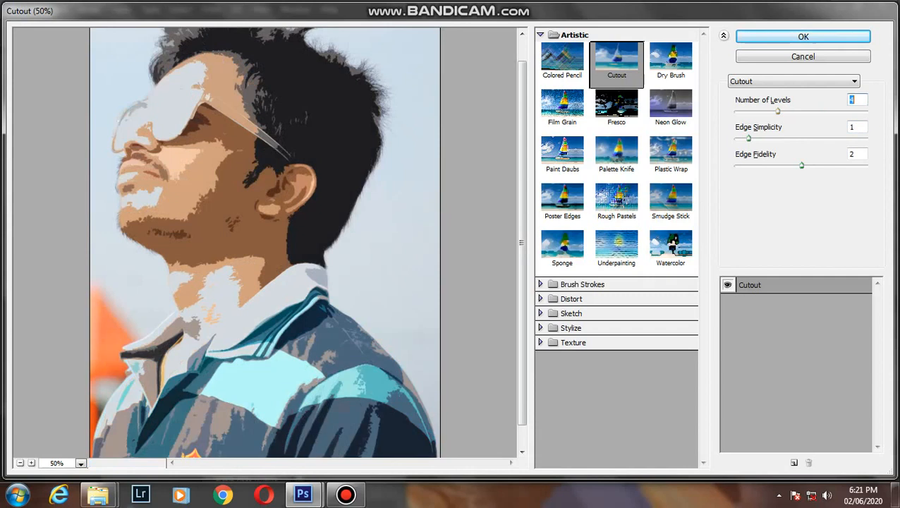
pyautogui.click(809, 111)
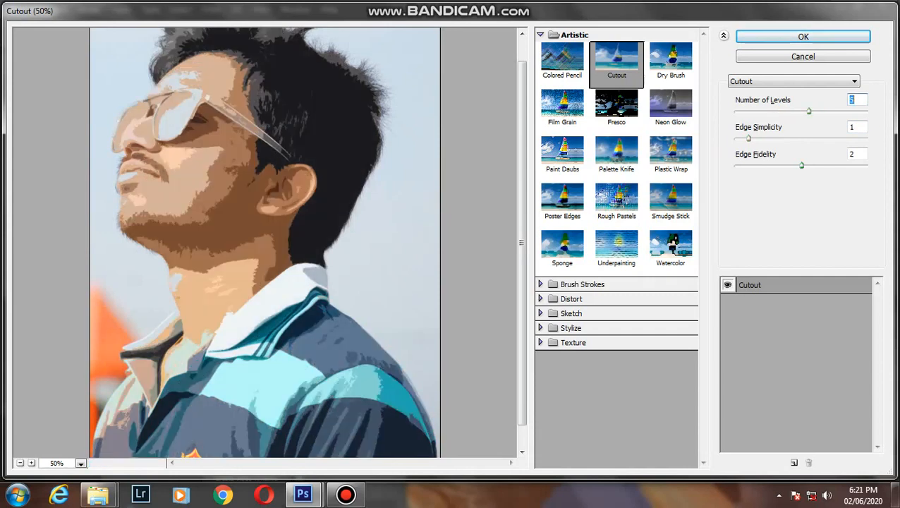
pyautogui.click(771, 138)
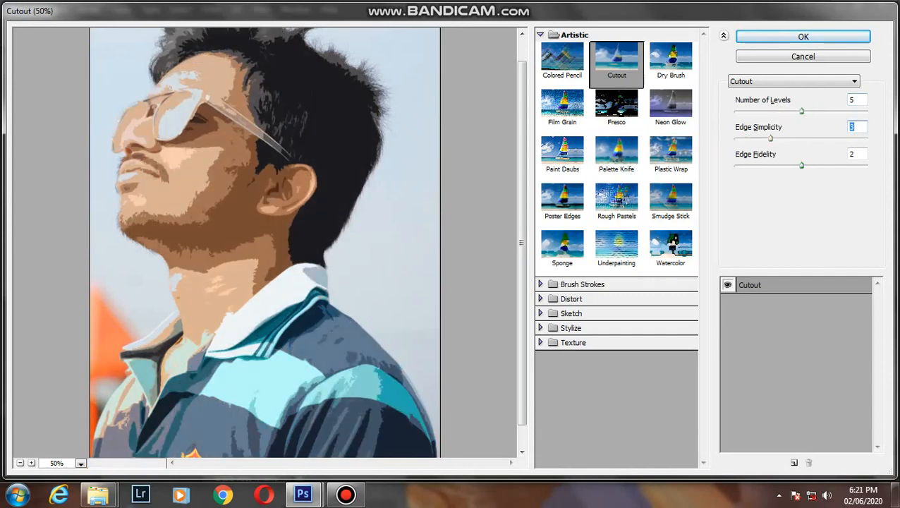
pyautogui.moveTo(771, 138); pyautogui.dragTo(750, 138)
pyautogui.moveTo(801, 165); pyautogui.dragTo(779, 165)
pyautogui.press('Return')
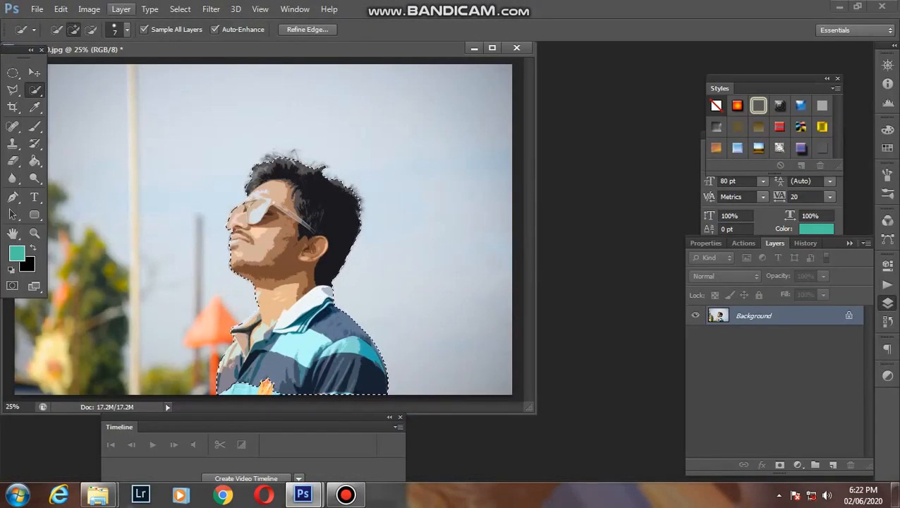
pyautogui.click(37, 9)
pyautogui.click(51, 24)
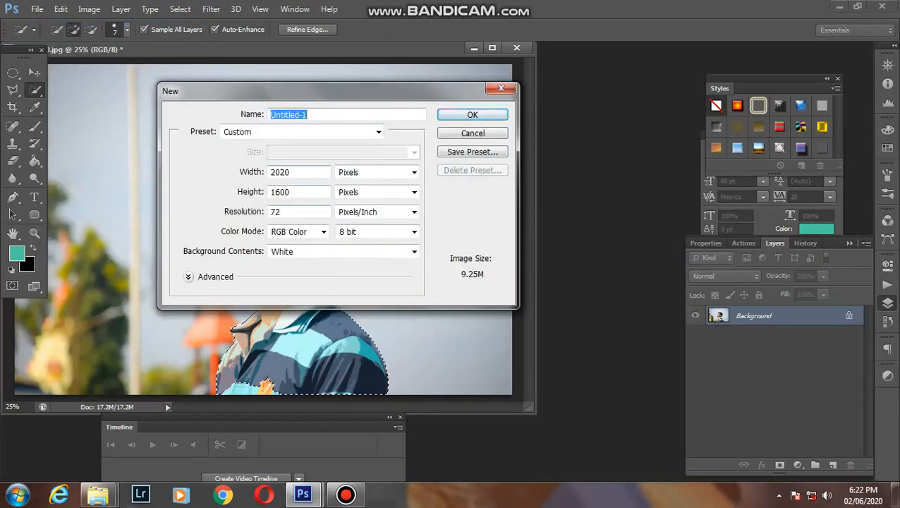
pyautogui.press('Return')
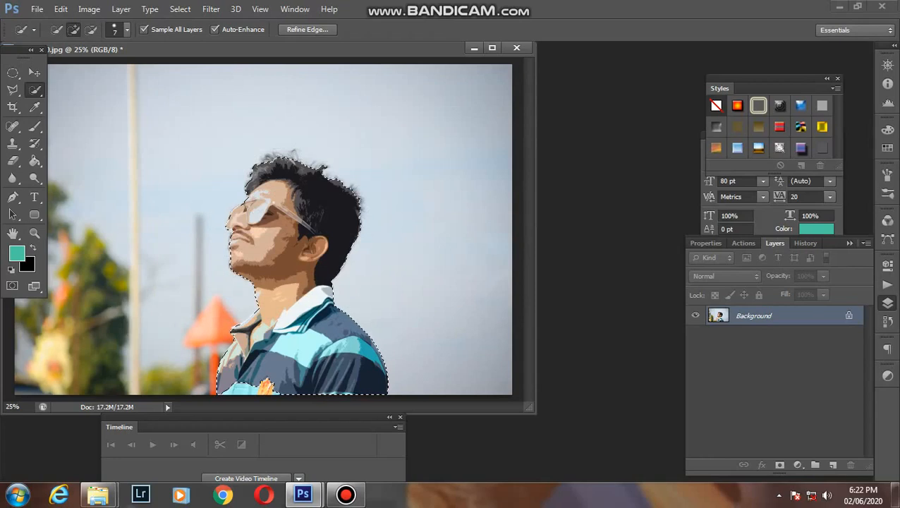
# Step: Refine the selection's edge and output the man to a new layer with a layer mask
pyautogui.hotkey('ctrl', 'alt', 'r')
pyautogui.press('Escape')
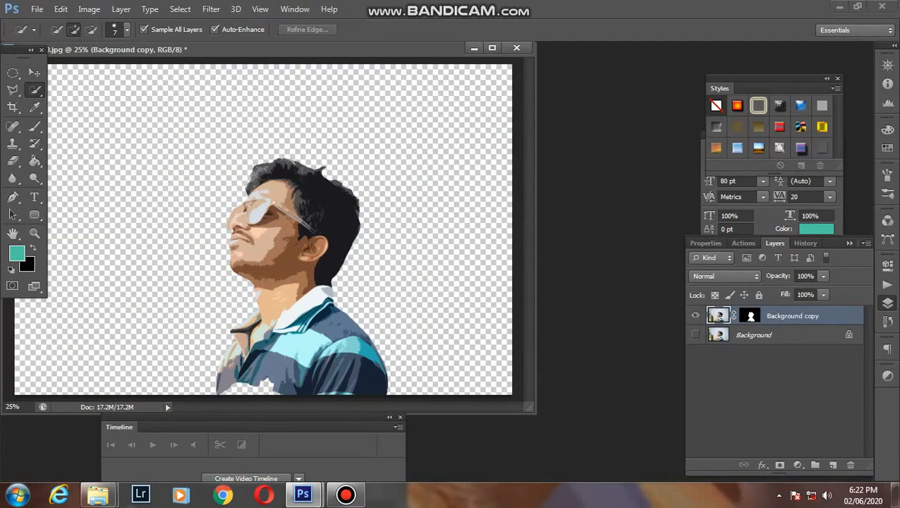
# Step: Create a white 2020 × 1600 pixel RGB document at 72 pixels/inch and dock it with the photo's document
pyautogui.click(36, 9)
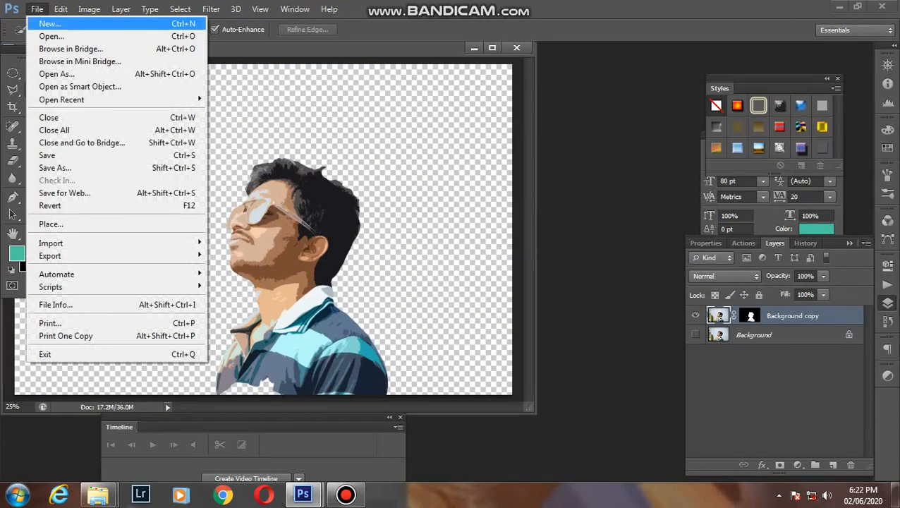
pyautogui.click(49, 24)
pyautogui.click(472, 113)
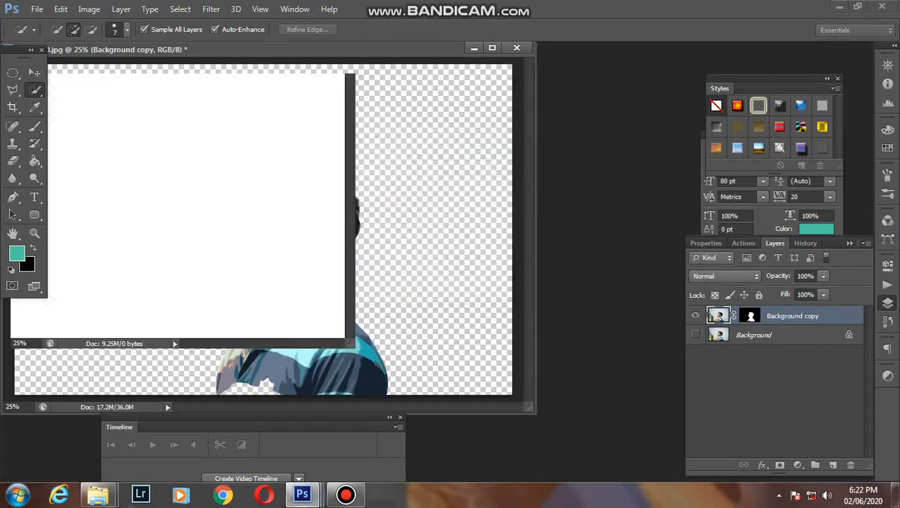
pyautogui.moveTo(212, 64); pyautogui.dragTo(381, 64)
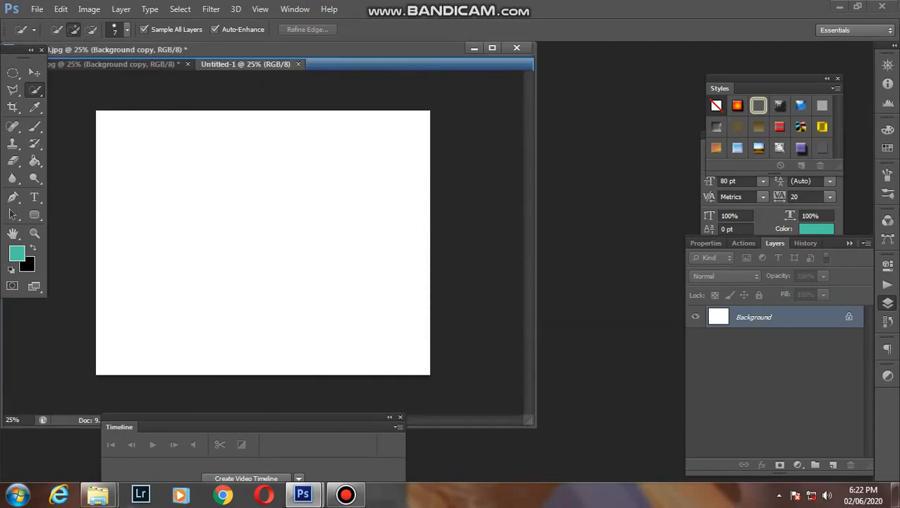
# Step: Move the cut-out man from the photo into the new white document and position him near the centre
pyautogui.press('v')
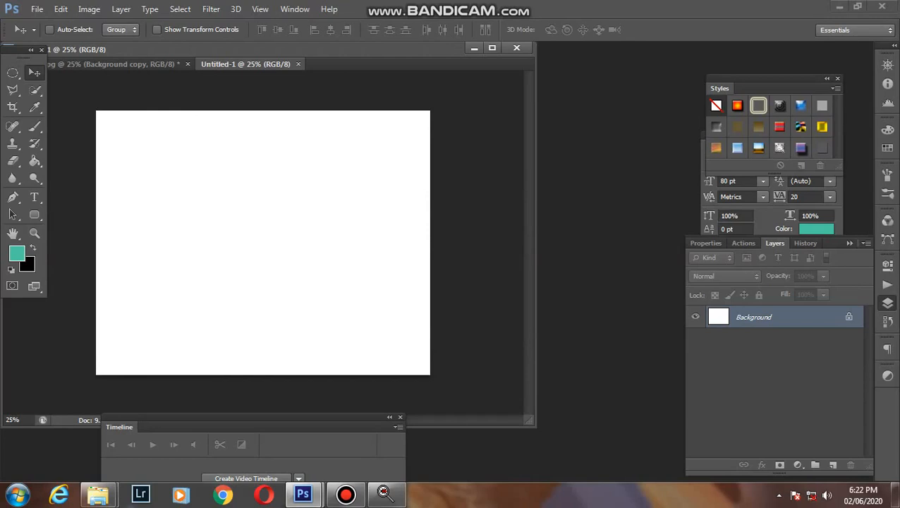
pyautogui.hotkey('ctrl', '+')
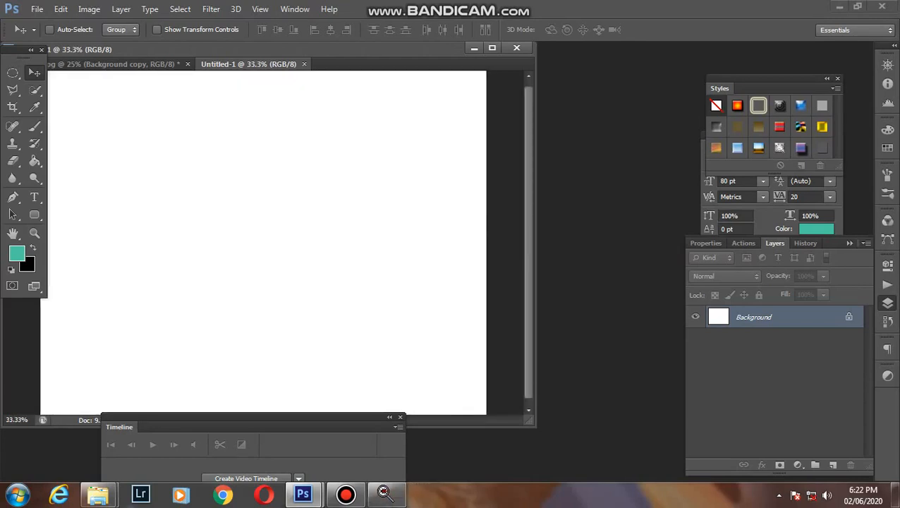
pyautogui.hotkey('ctrl', 'Tab')
pyautogui.moveTo(278, 215); pyautogui.dragTo(134, 116)
pyautogui.moveTo(298, 206); pyautogui.dragTo(273, 153)
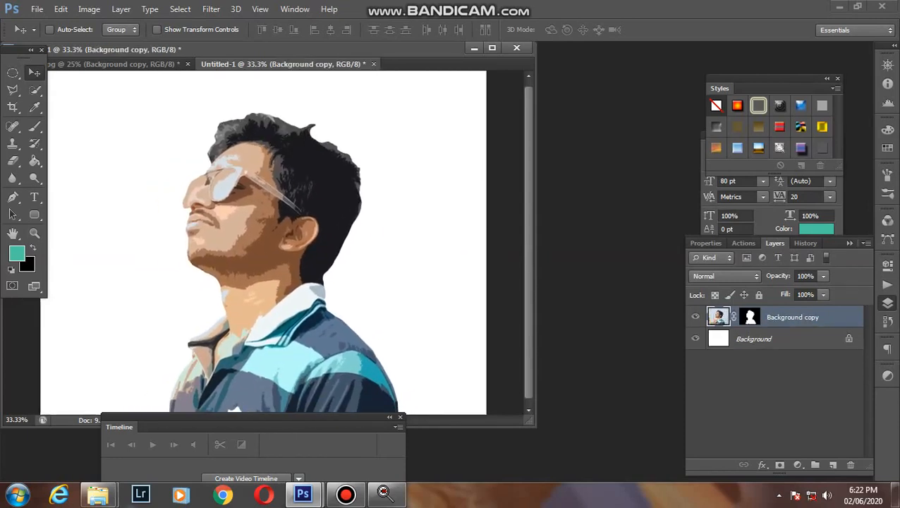
# Step: Add a Solid Color fill layer in pale dusty pink directly above the white Background layer, beneath the man
pyautogui.click(776, 338)
pyautogui.click(797, 465)
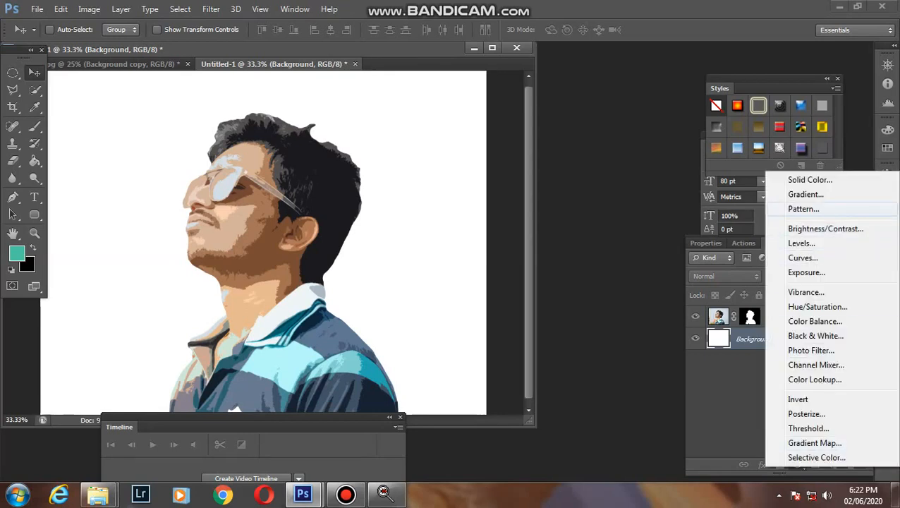
pyautogui.click(809, 180)
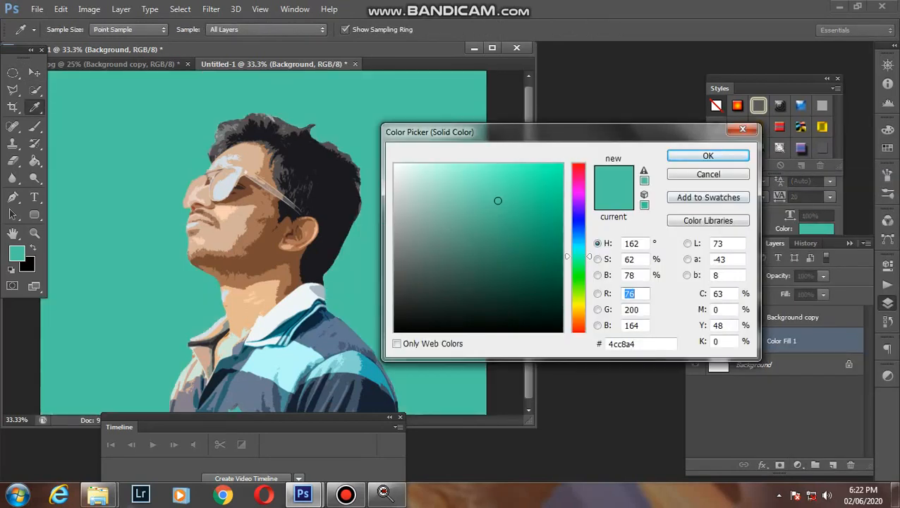
pyautogui.click(422, 197)
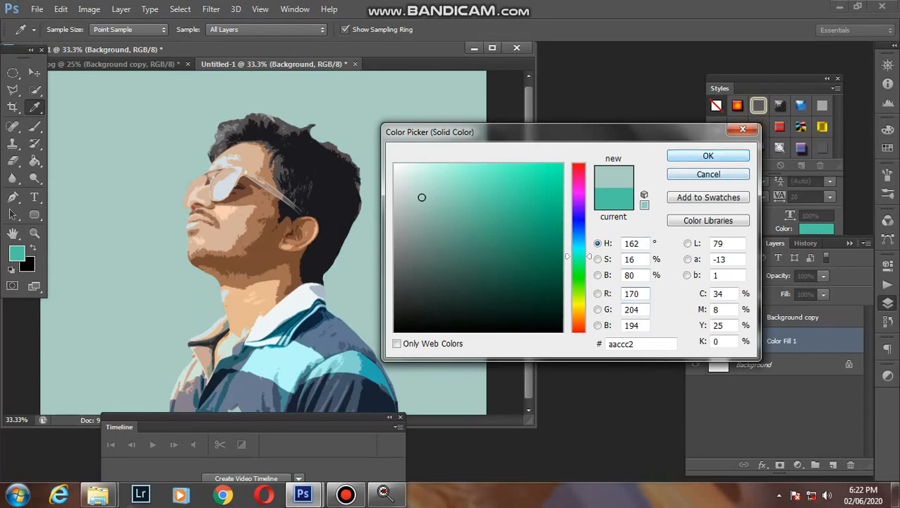
pyautogui.click(578, 178)
pyautogui.click(708, 155)
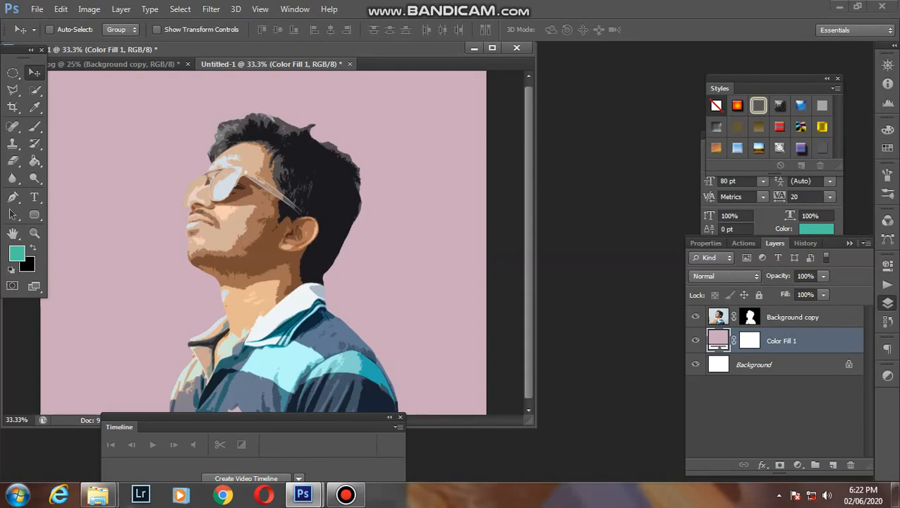
pyautogui.click(211, 8)
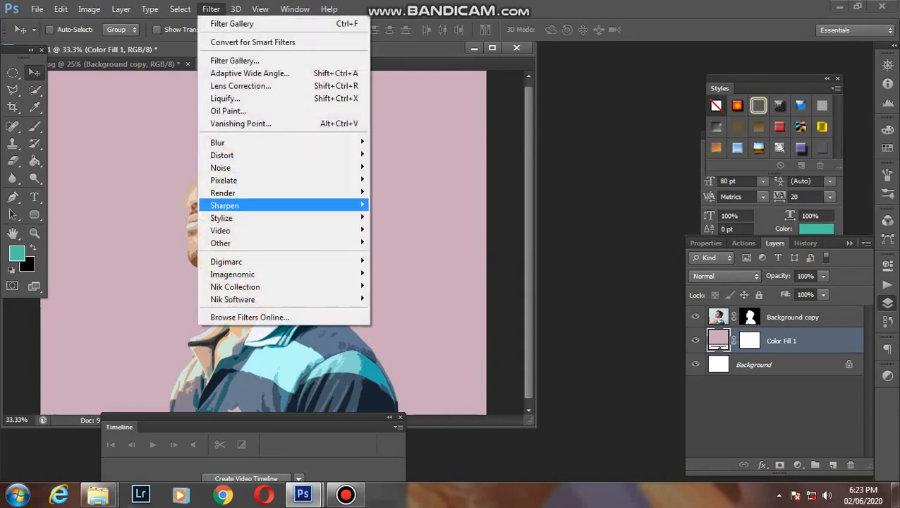
pyautogui.moveTo(282, 205)
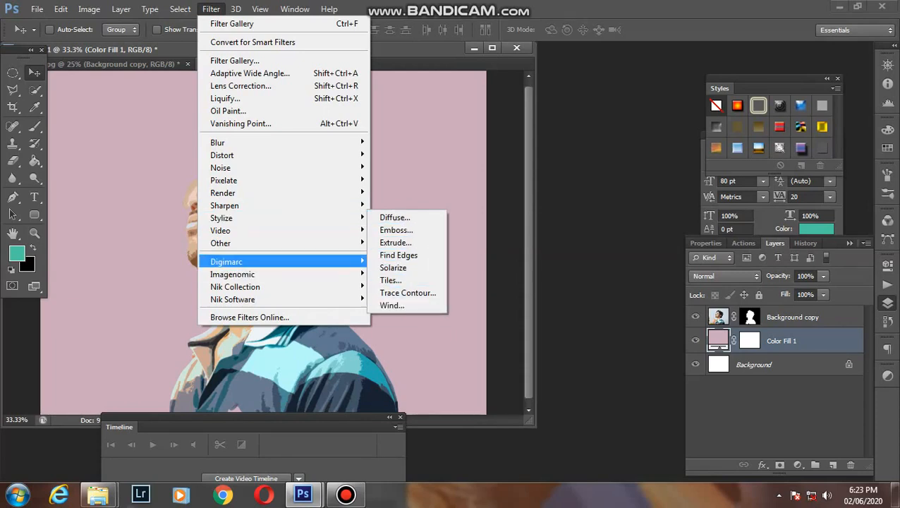
pyautogui.moveTo(282, 242)
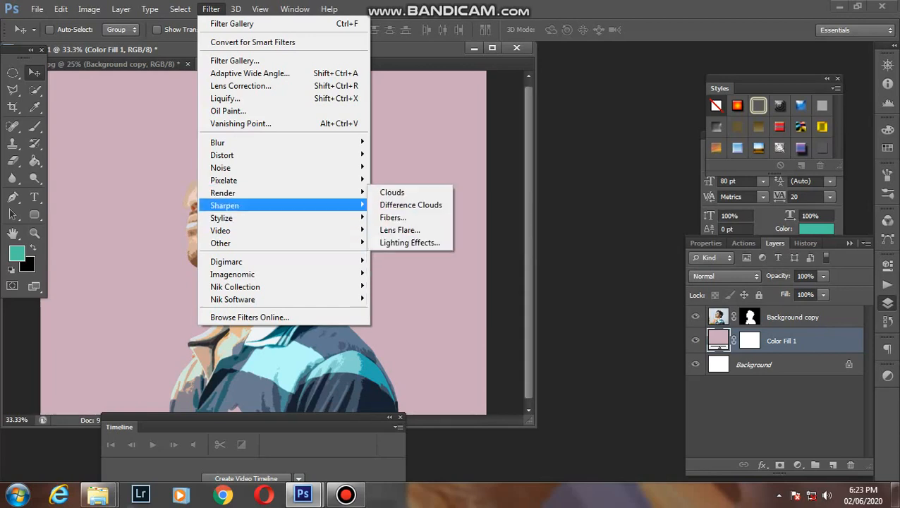
pyautogui.click(406, 254)
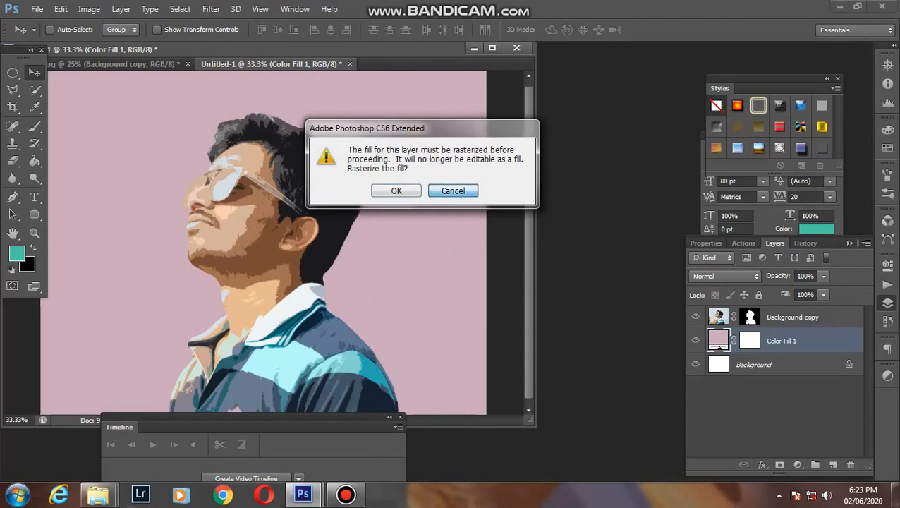
pyautogui.click(452, 190)
pyautogui.click(180, 9)
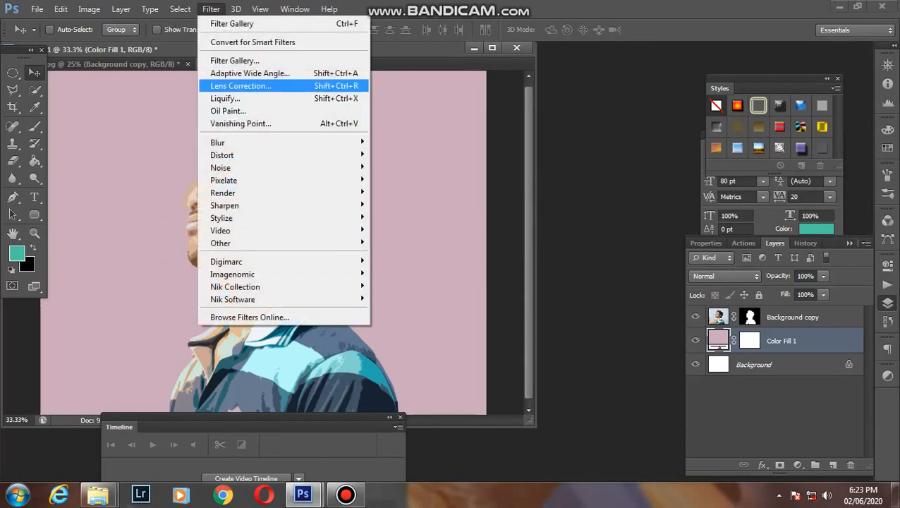
pyautogui.click(240, 85)
pyautogui.click(452, 191)
pyautogui.click(180, 10)
pyautogui.moveTo(210, 9)
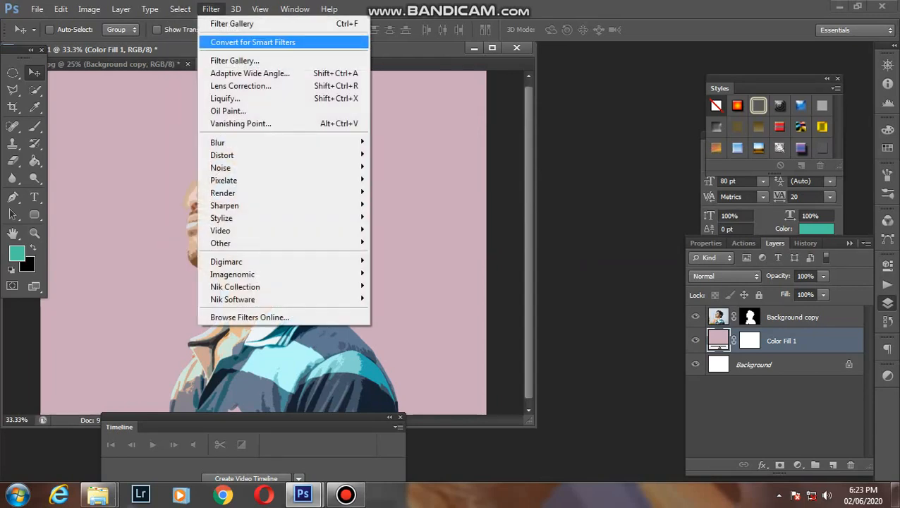
pyautogui.click(235, 61)
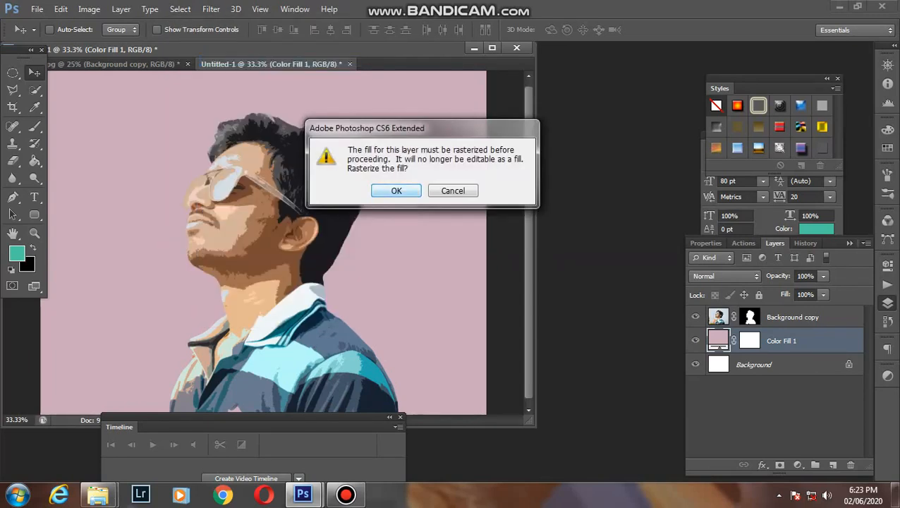
pyautogui.click(453, 190)
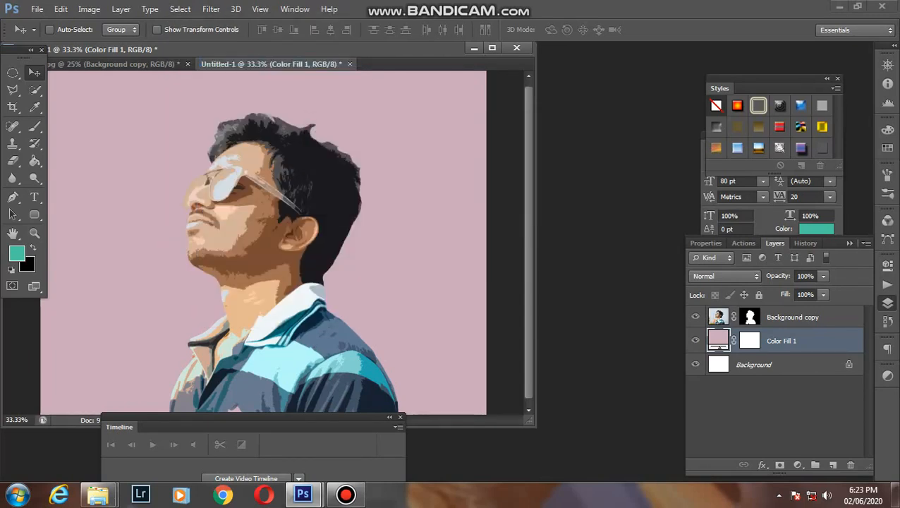
pyautogui.click(793, 316)
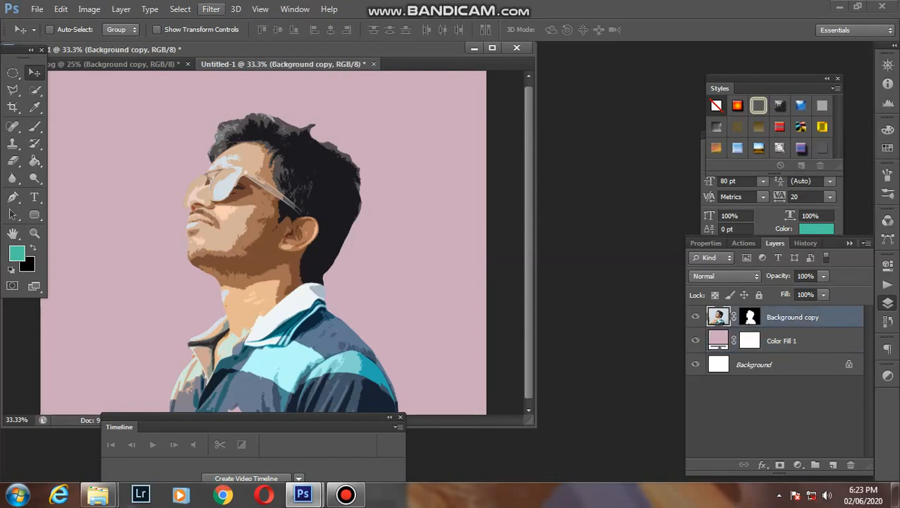
pyautogui.click(179, 9)
pyautogui.moveTo(211, 9)
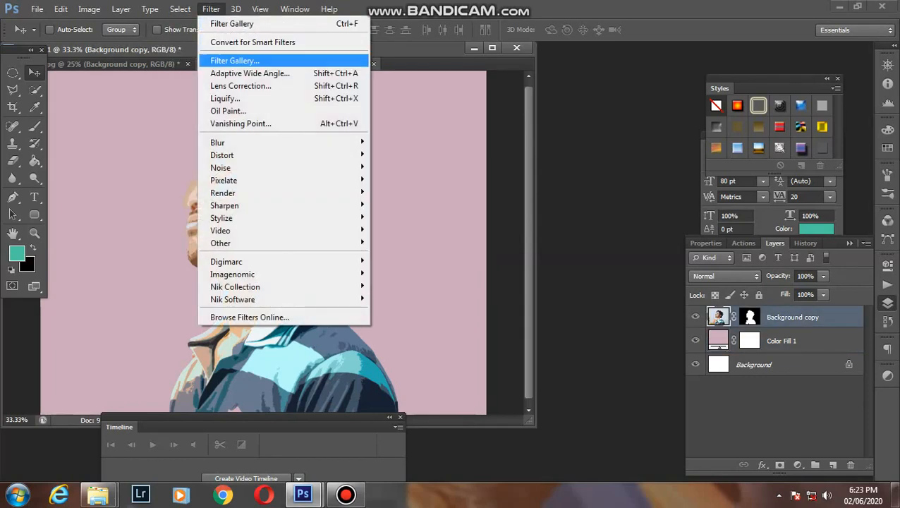
pyautogui.click(235, 61)
pyautogui.press('Return')
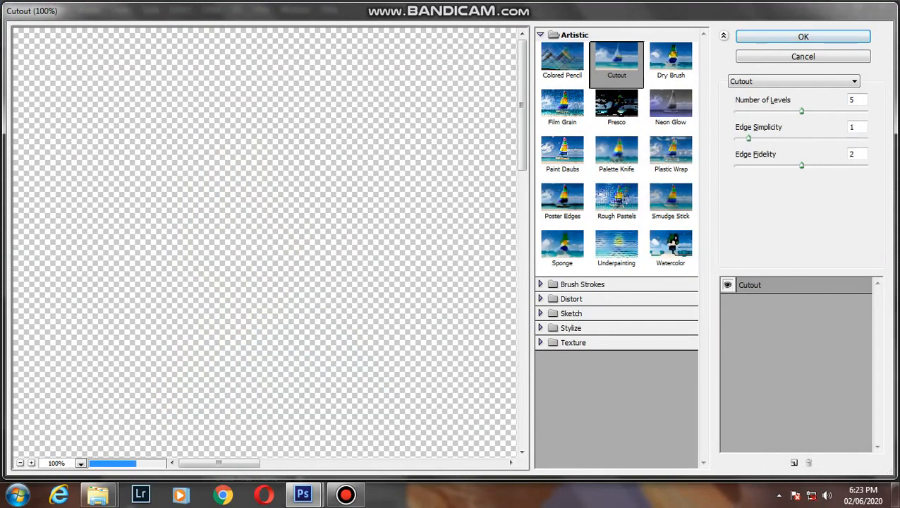
pyautogui.click(749, 318)
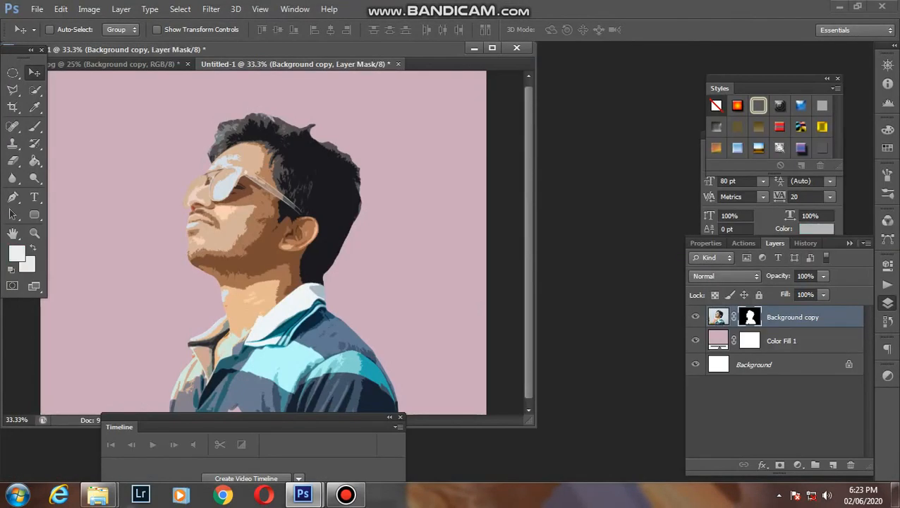
pyautogui.click(211, 9)
pyautogui.click(224, 60)
# Step: Hide the Background and pink fill layers and make the man layer's image active instead of its mask
pyautogui.click(695, 364)
pyautogui.click(695, 341)
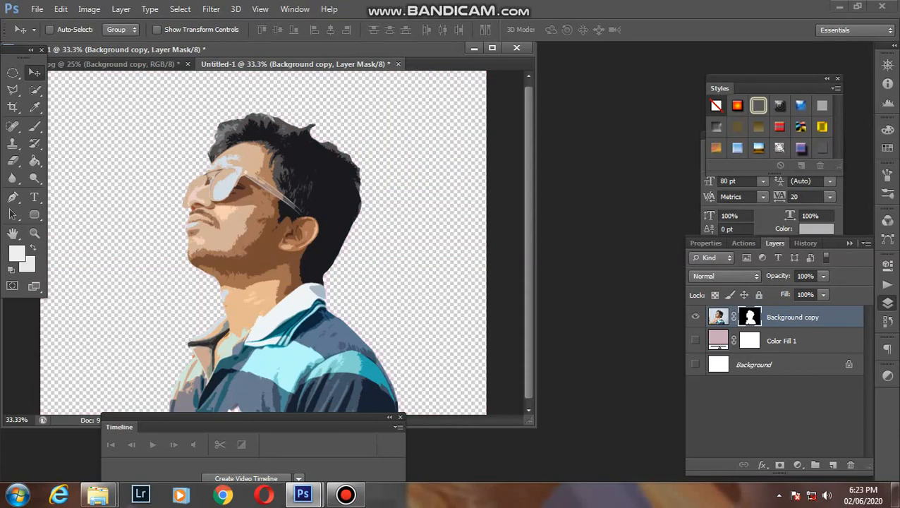
pyautogui.click(718, 316)
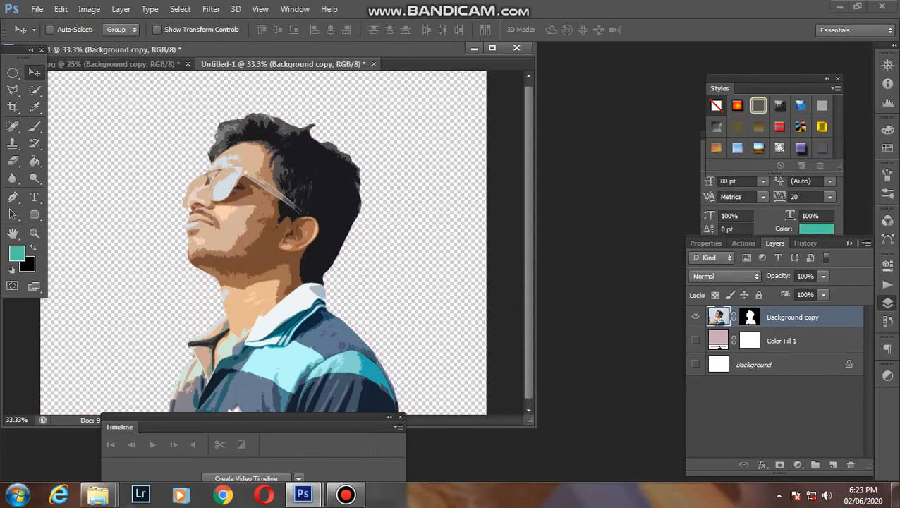
pyautogui.click(211, 9)
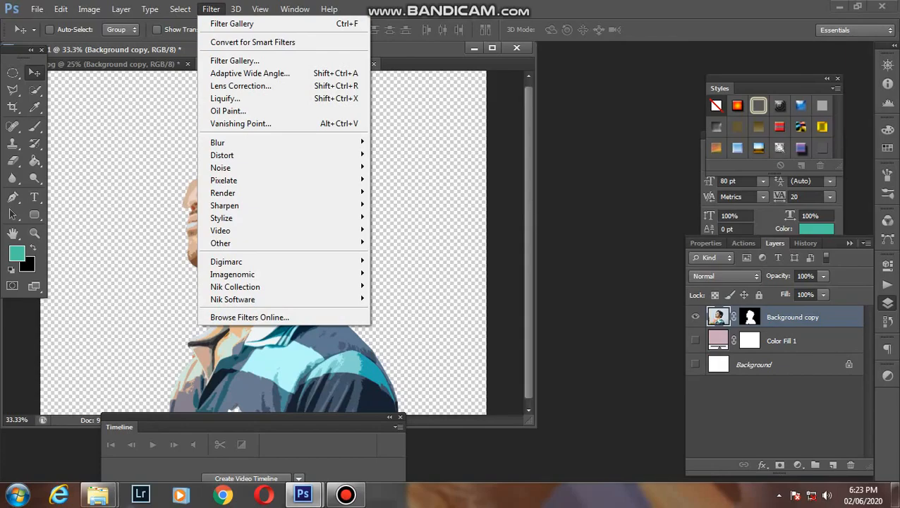
pyautogui.click(233, 62)
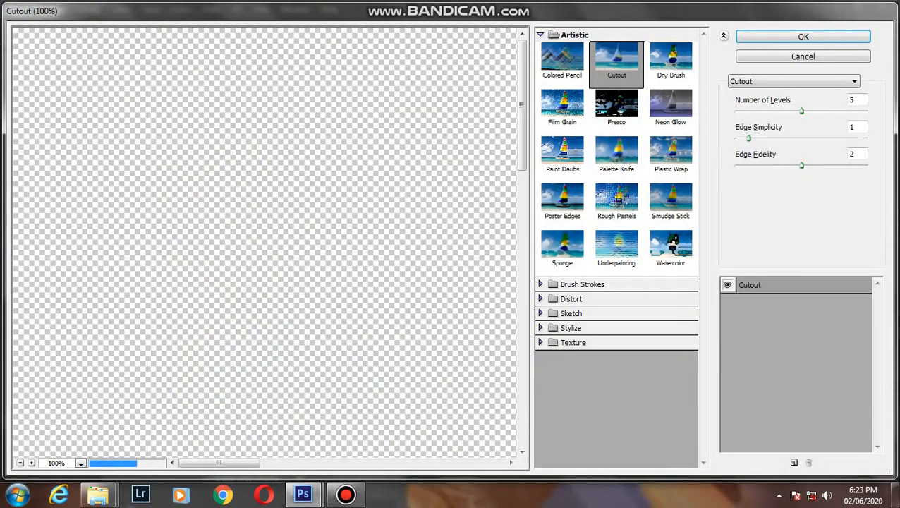
pyautogui.press('Escape')
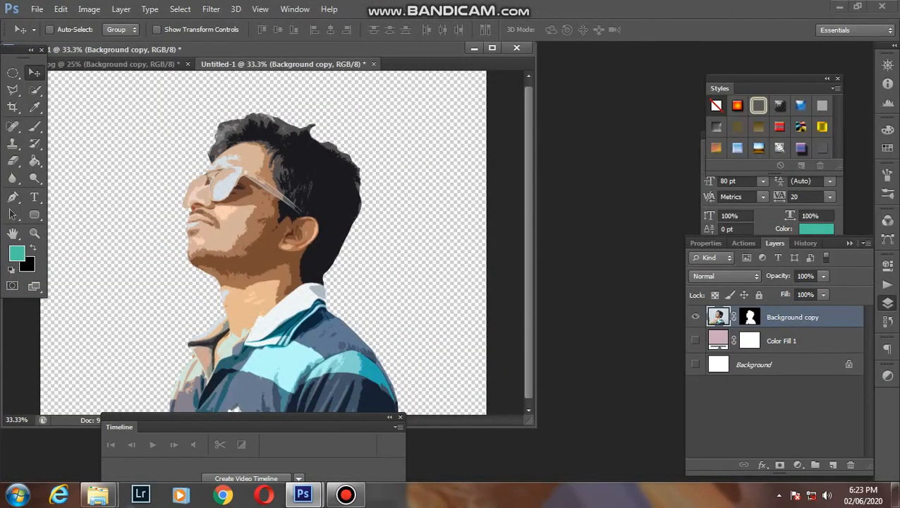
# Step: Apply Smart Sharpen to the man's layer with Amount at 51% and a Radius below 8.6 px
pyautogui.scroll(-1, 282, 242)
pyautogui.click(180, 9)
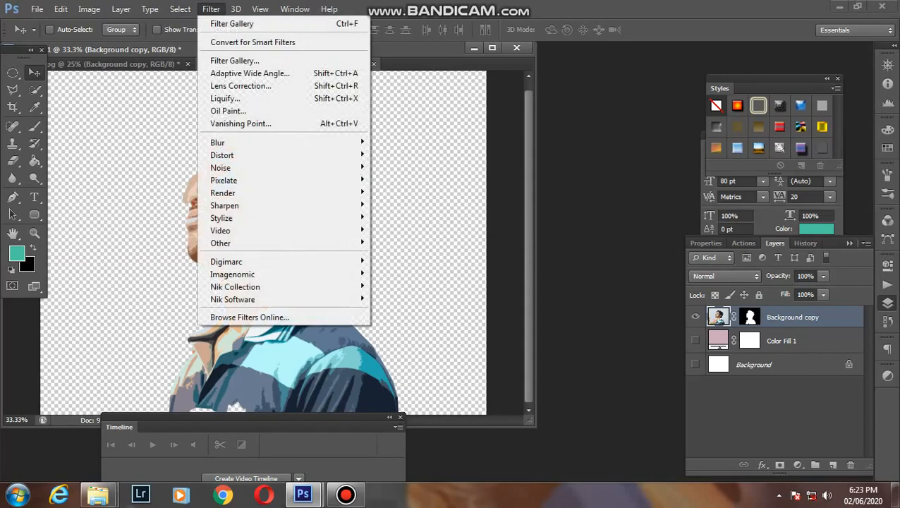
pyautogui.moveTo(211, 8)
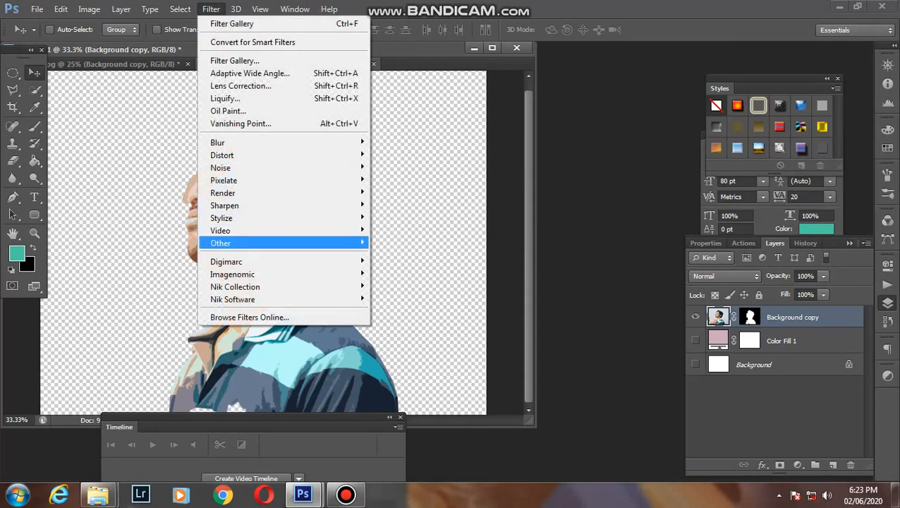
pyautogui.moveTo(232, 274)
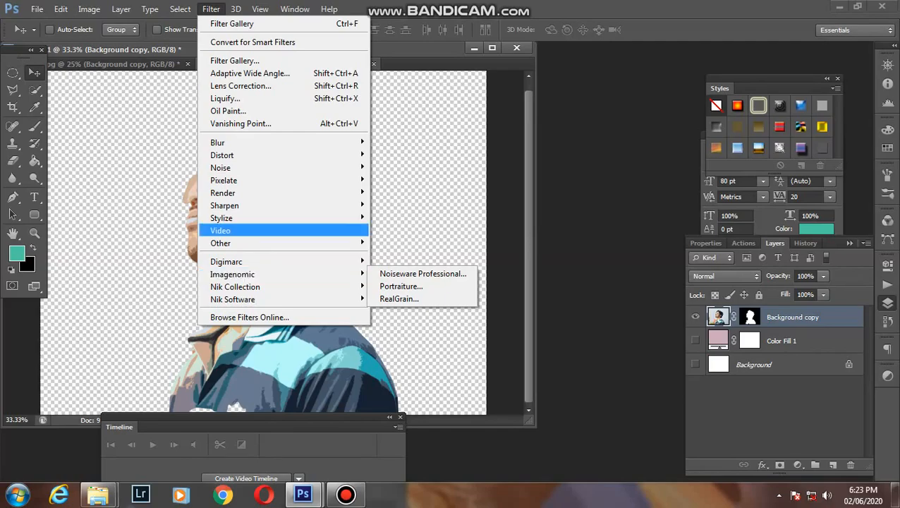
pyautogui.moveTo(282, 218)
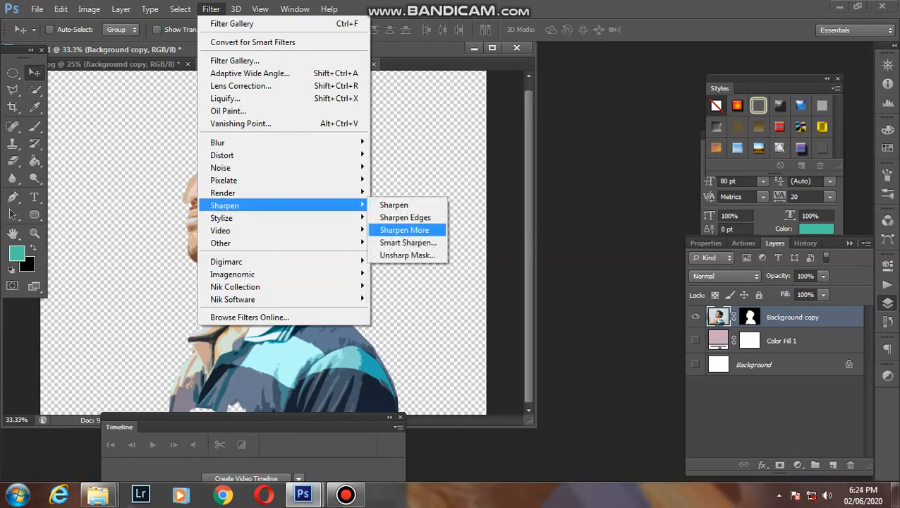
pyautogui.click(407, 242)
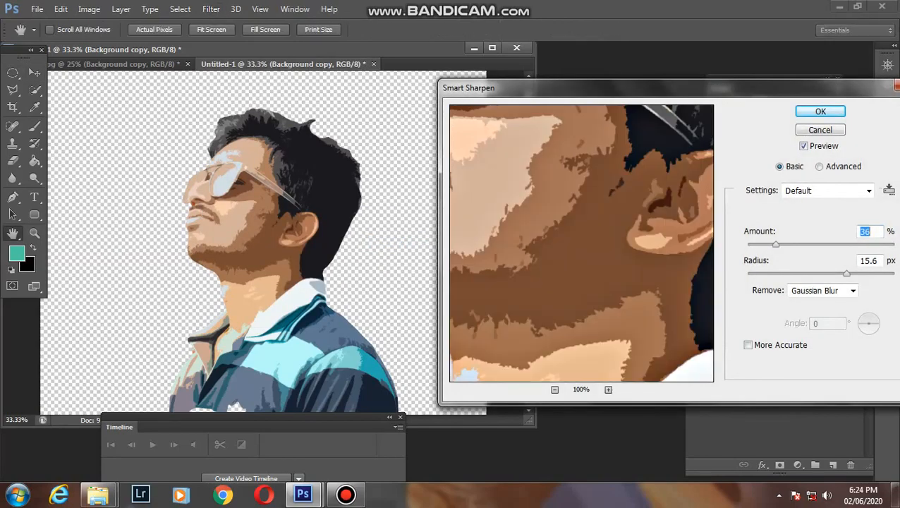
pyautogui.click(555, 390)
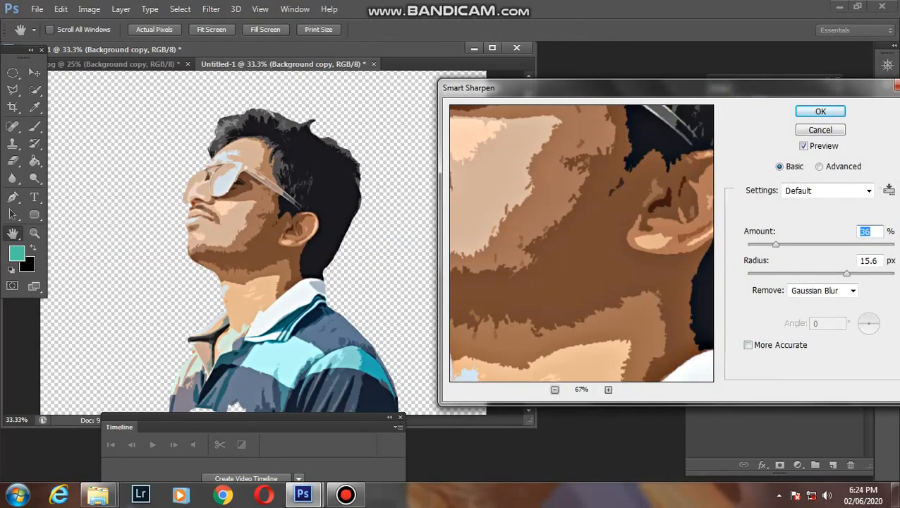
pyautogui.click(555, 389)
pyautogui.click(555, 390)
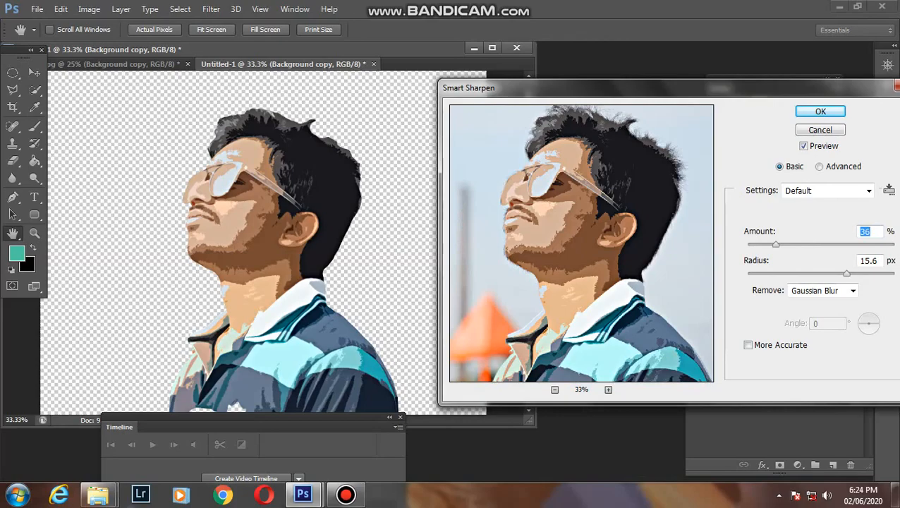
pyautogui.moveTo(846, 273)
pyautogui.mouseDown()
pyautogui.moveTo(796, 273)
pyautogui.moveTo(845, 274)
pyautogui.mouseUp()
pyautogui.moveTo(775, 244)
pyautogui.mouseDown()
pyautogui.moveTo(756, 245)
pyautogui.moveTo(825, 245)
pyautogui.moveTo(787, 245)
pyautogui.mouseUp()
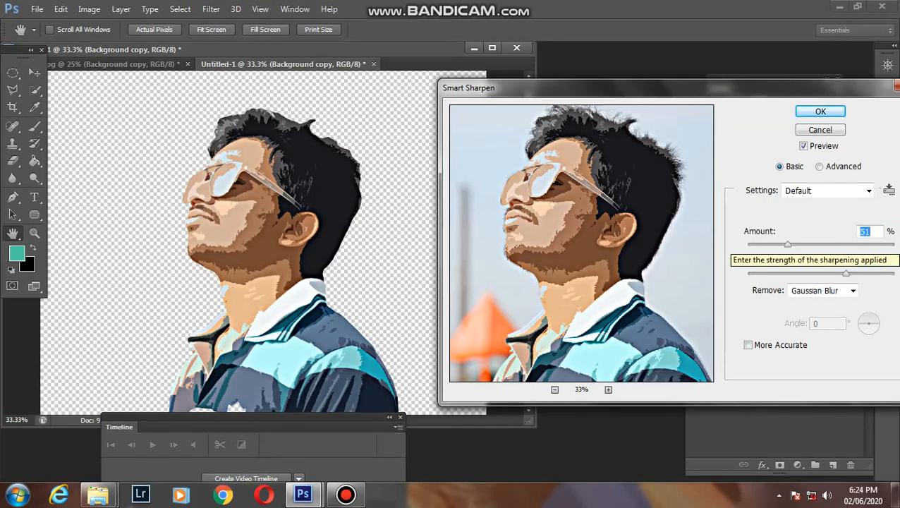
pyautogui.moveTo(846, 274); pyautogui.dragTo(820, 274)
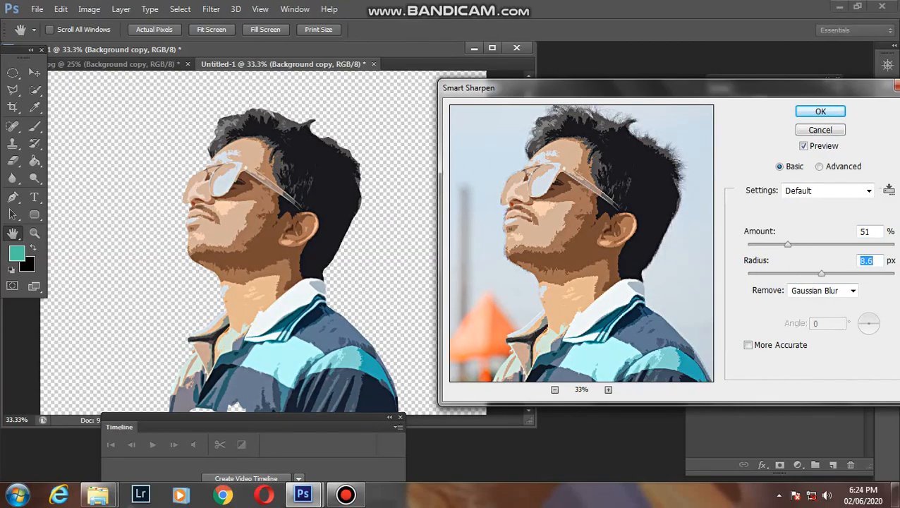
pyautogui.moveTo(820, 273); pyautogui.dragTo(806, 273)
pyautogui.press('Return')
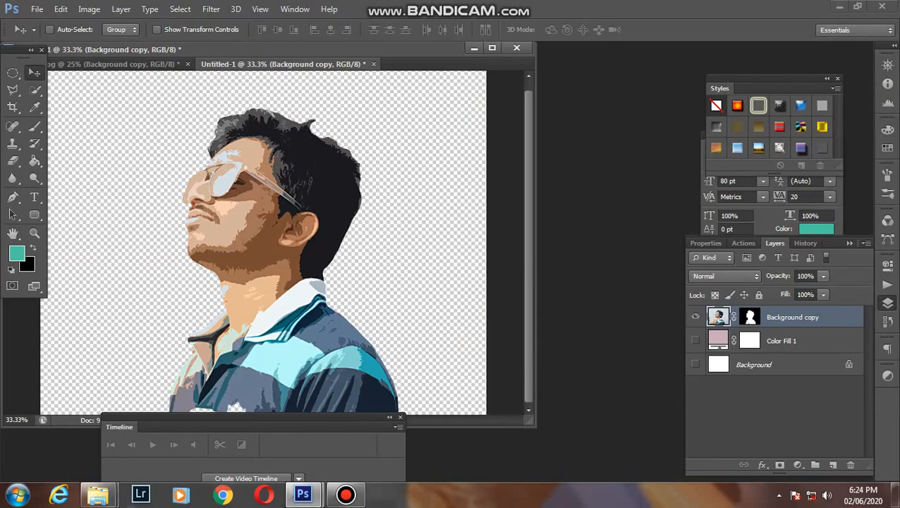
# Step: Show the pink fill layer and the Background layer behind the man again
pyautogui.click(695, 341)
pyautogui.click(695, 364)
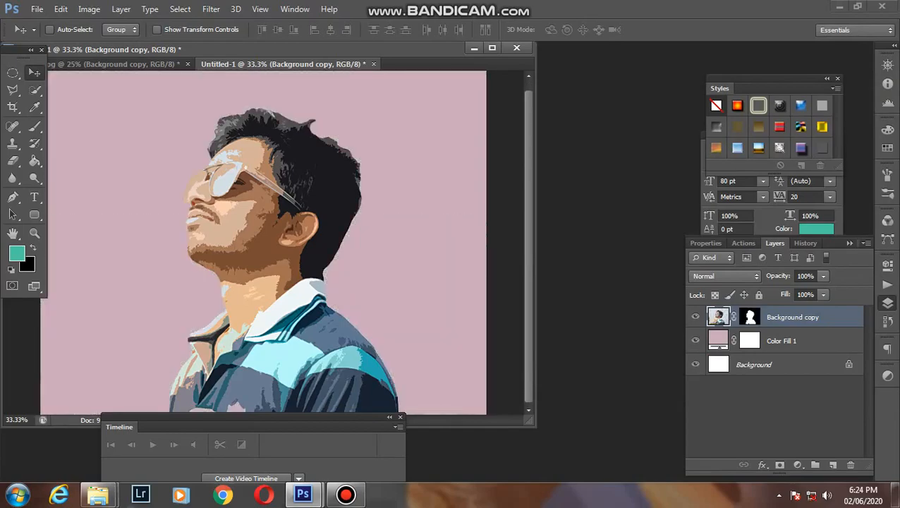